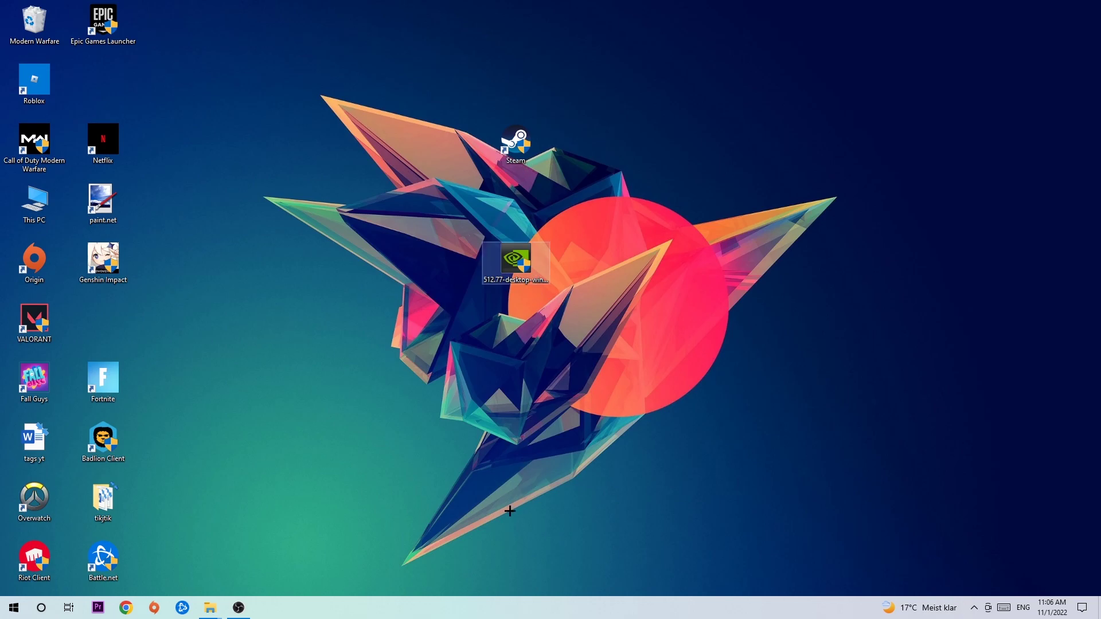
Inspect the Google Chrome process in a maximized Task Manager, then close Task Manager.
right_click(475, 610)
left_click(521, 556)
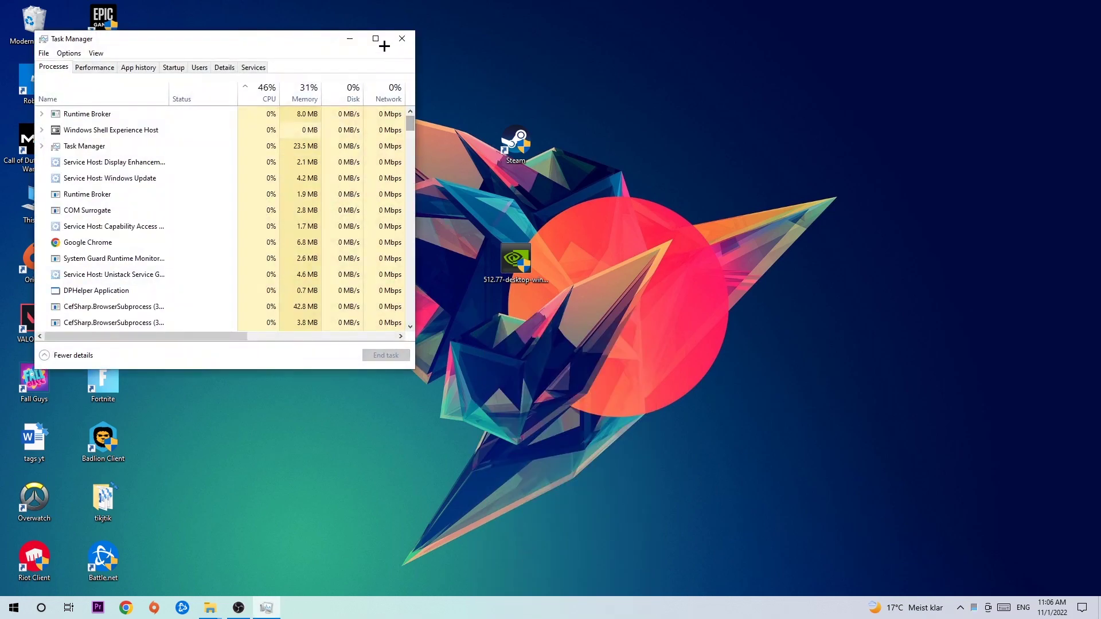
left_click(376, 36)
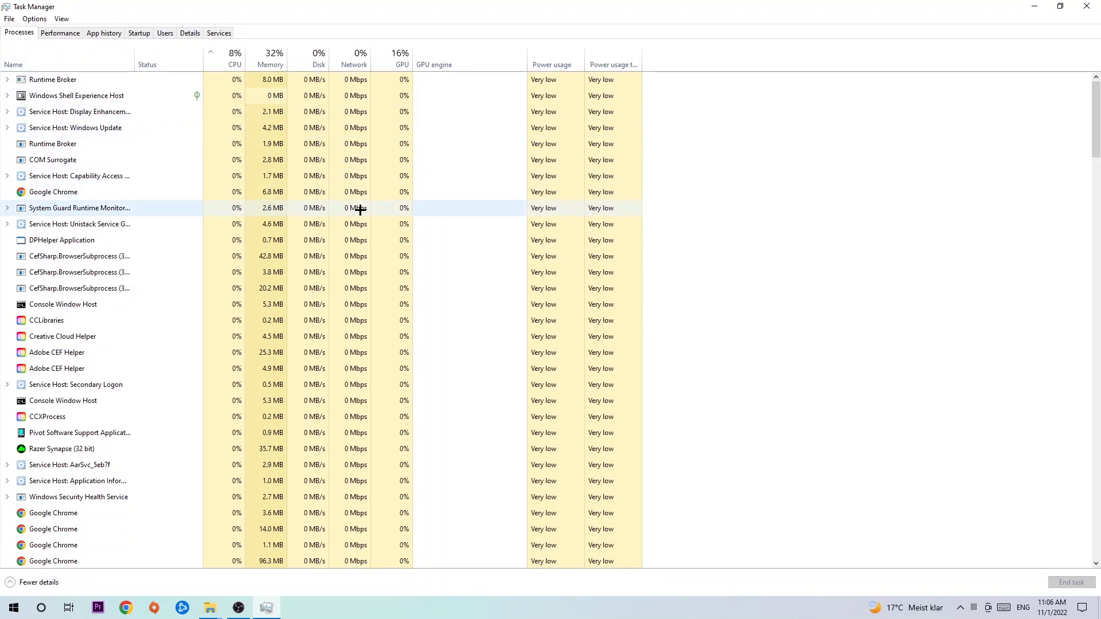
left_click(285, 192)
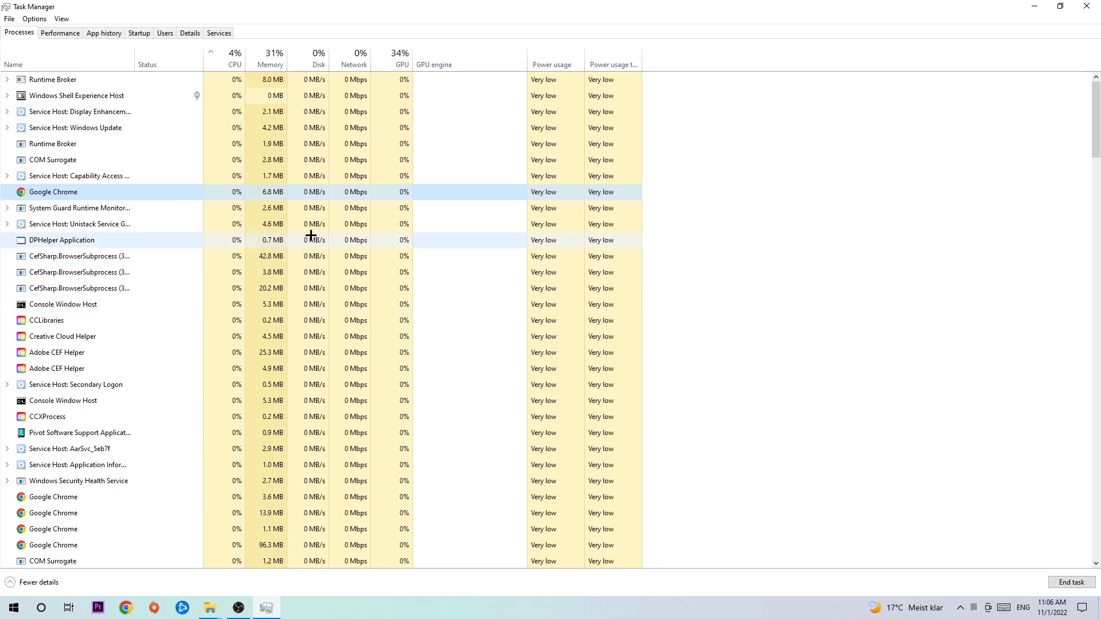
right_click(137, 192)
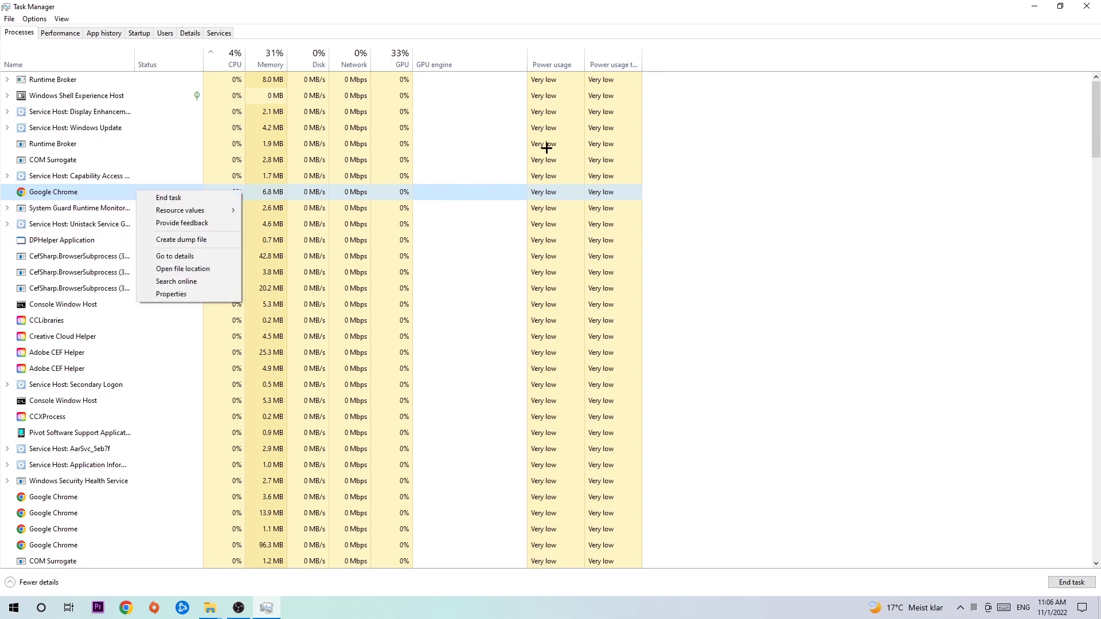
left_click(1087, 6)
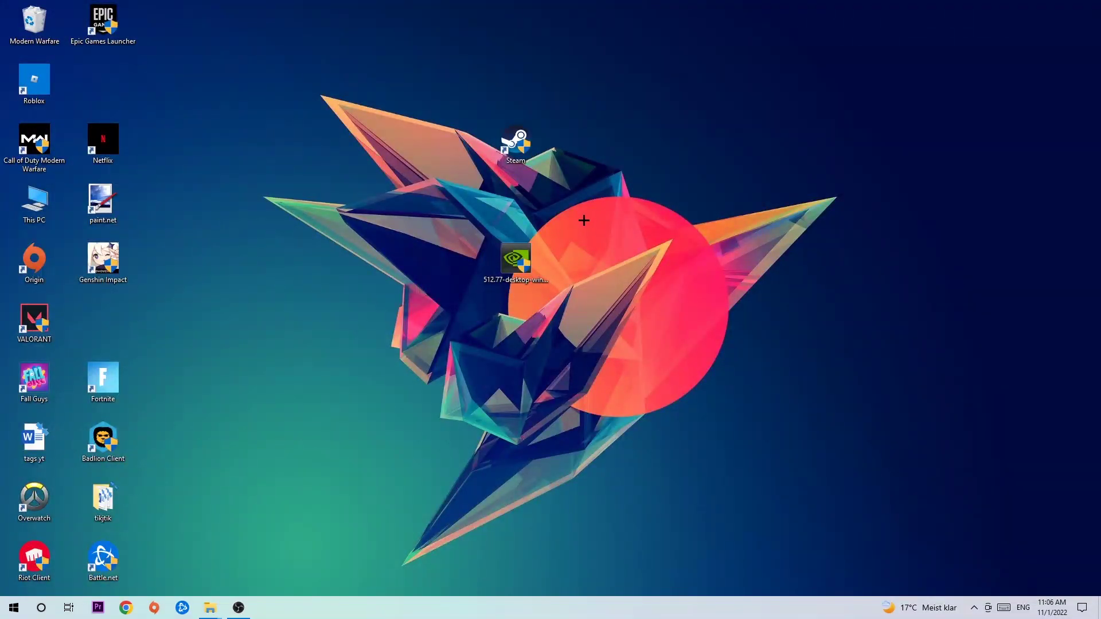
Nudge the Steam shortcut on the desktop and briefly show the Start menu.
mouse_move(515, 143)
left_mouse_down()
mouse_move(653, 202)
mouse_move(515, 142)
left_mouse_up()
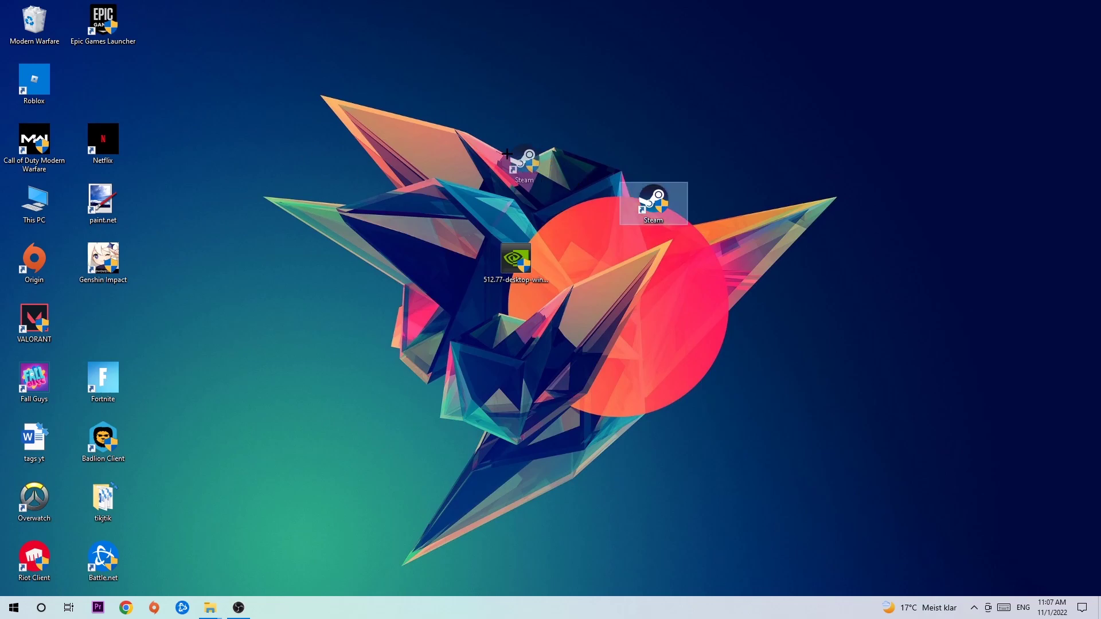
left_click(508, 95)
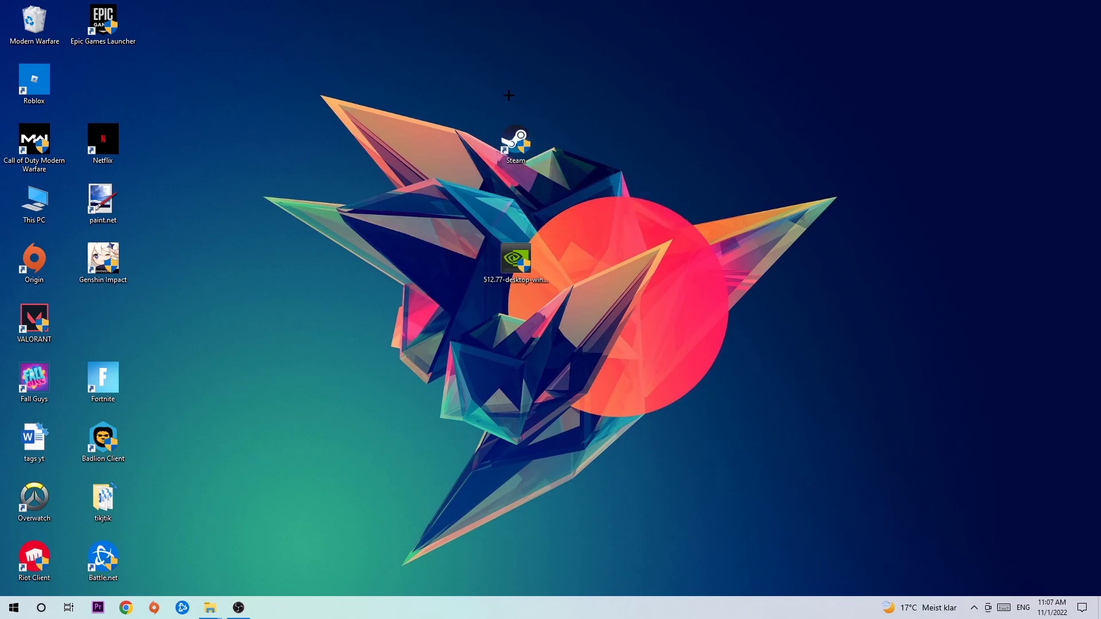
left_click(5, 609)
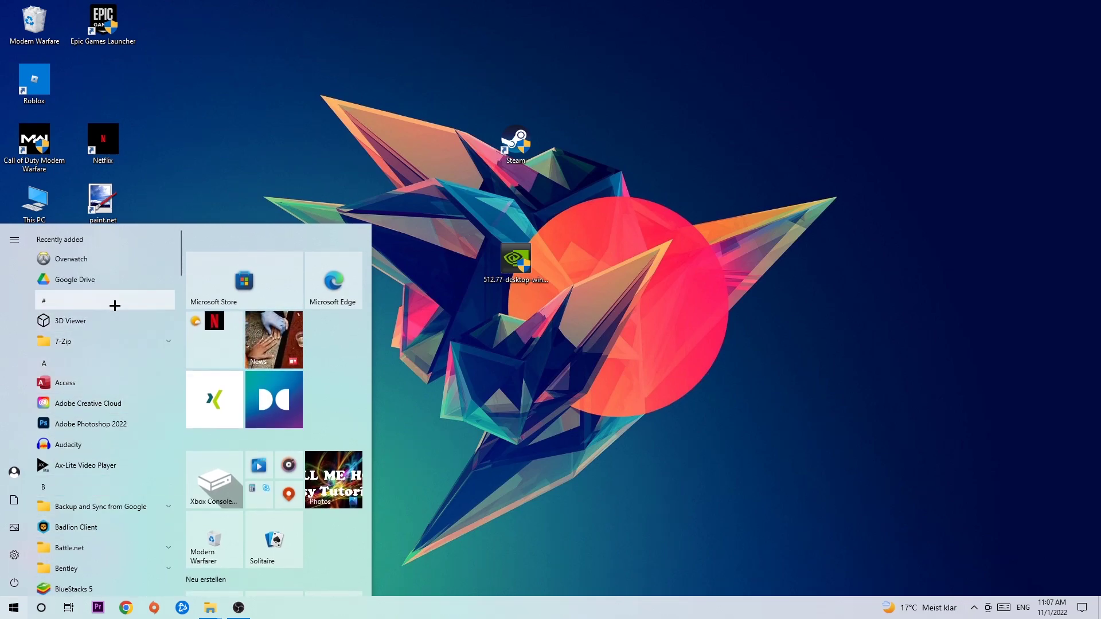
left_click(575, 319)
Move the Steam shortcut over to the left side of the wallpaper artwork.
left_click_drag(495, 142, 426, 139)
right_click(424, 140)
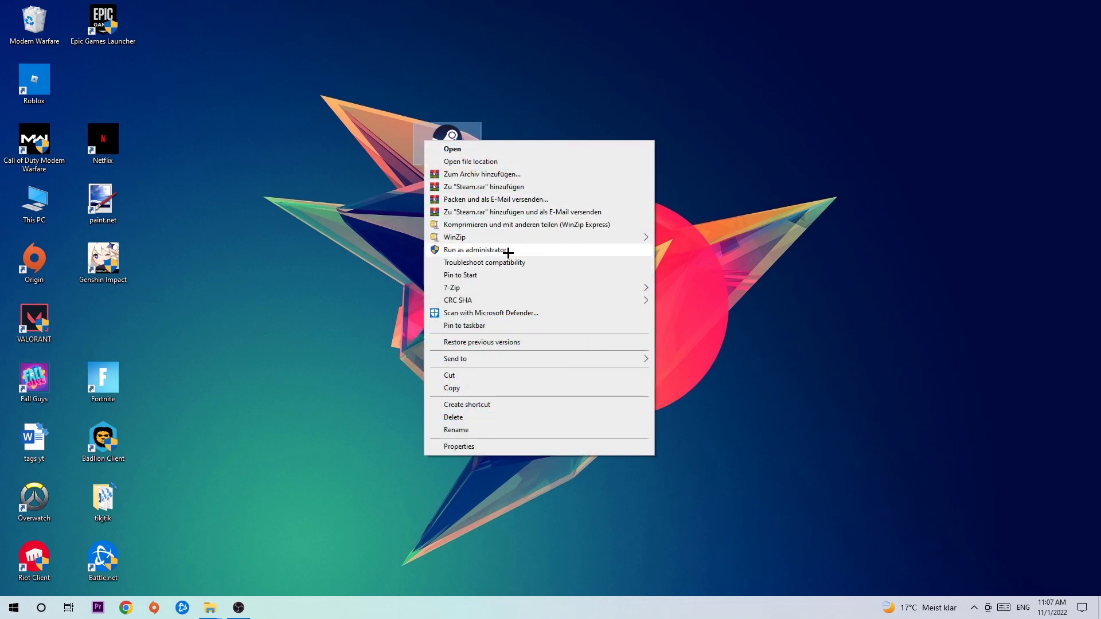
left_click(540, 121)
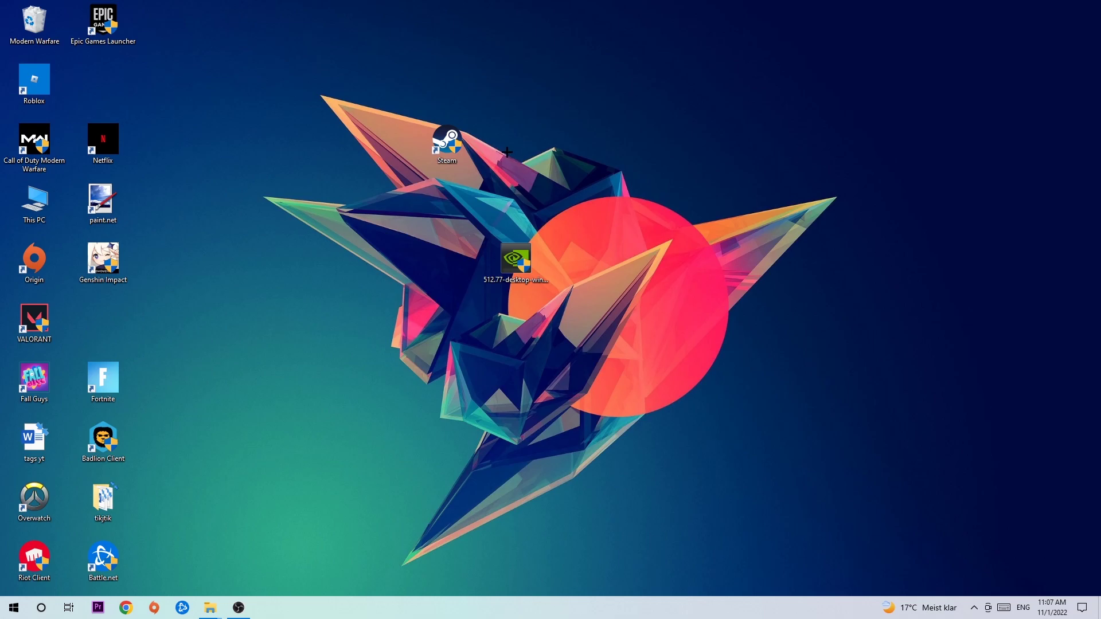
left_click_drag(431, 138, 362, 198)
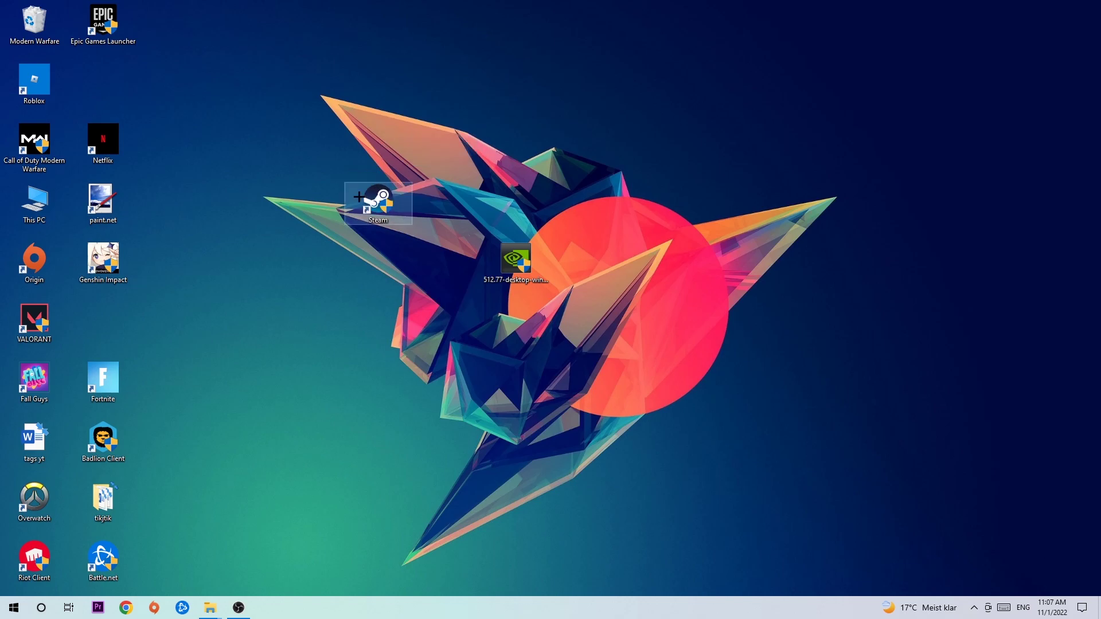
Save Steam shortcut Properties with Windows 8 compatibility mode and Run as administrator enabled.
right_click(360, 197)
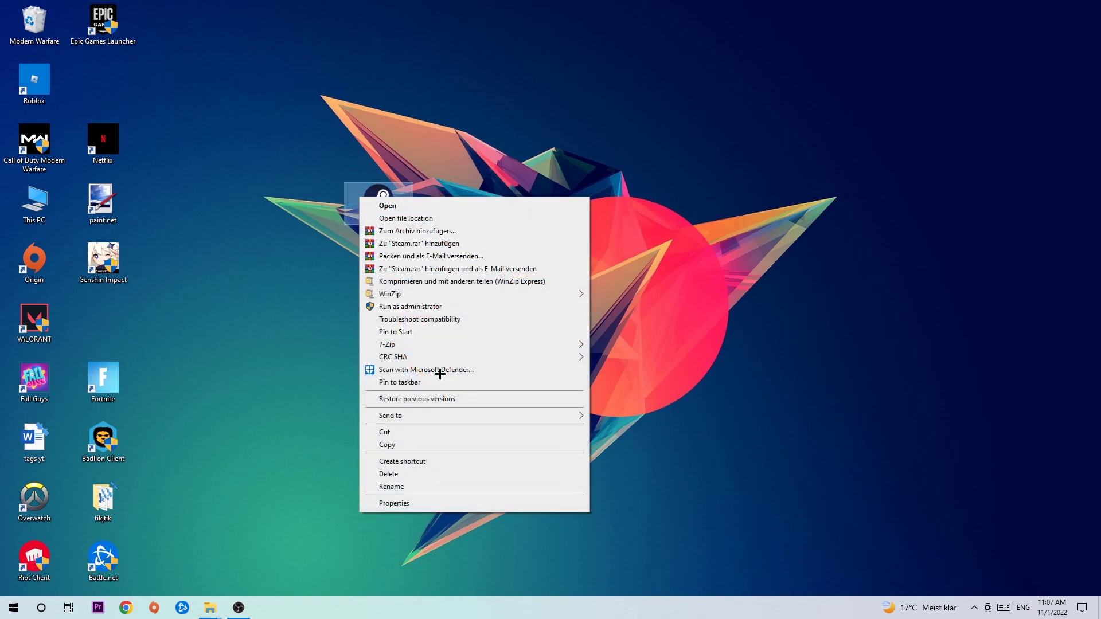
left_click(405, 504)
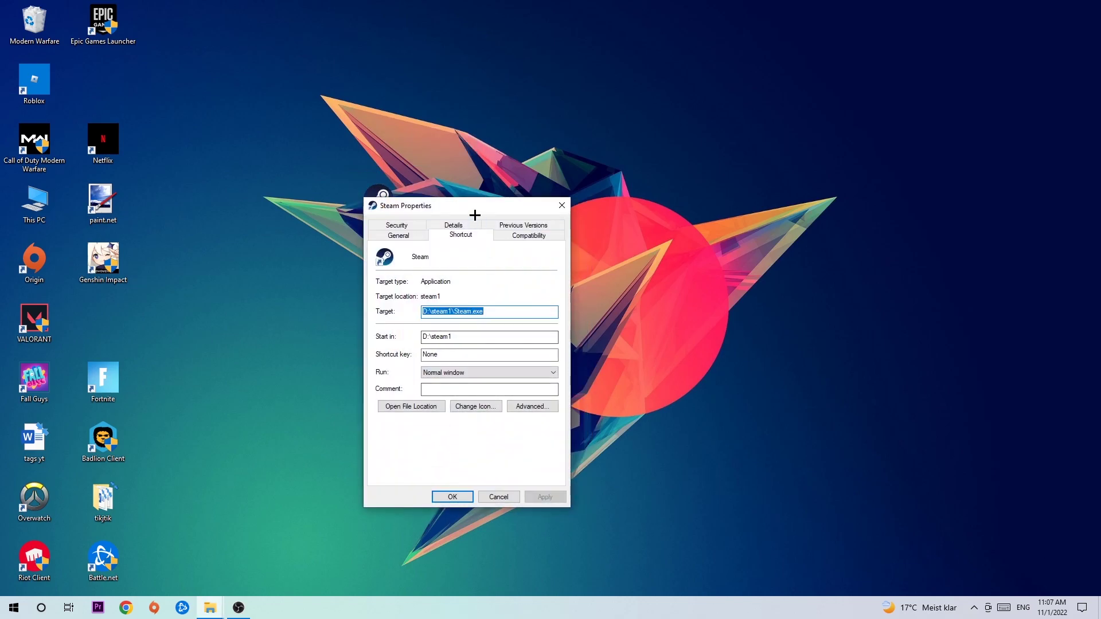
left_click(515, 234)
left_click_drag(474, 207, 380, 155)
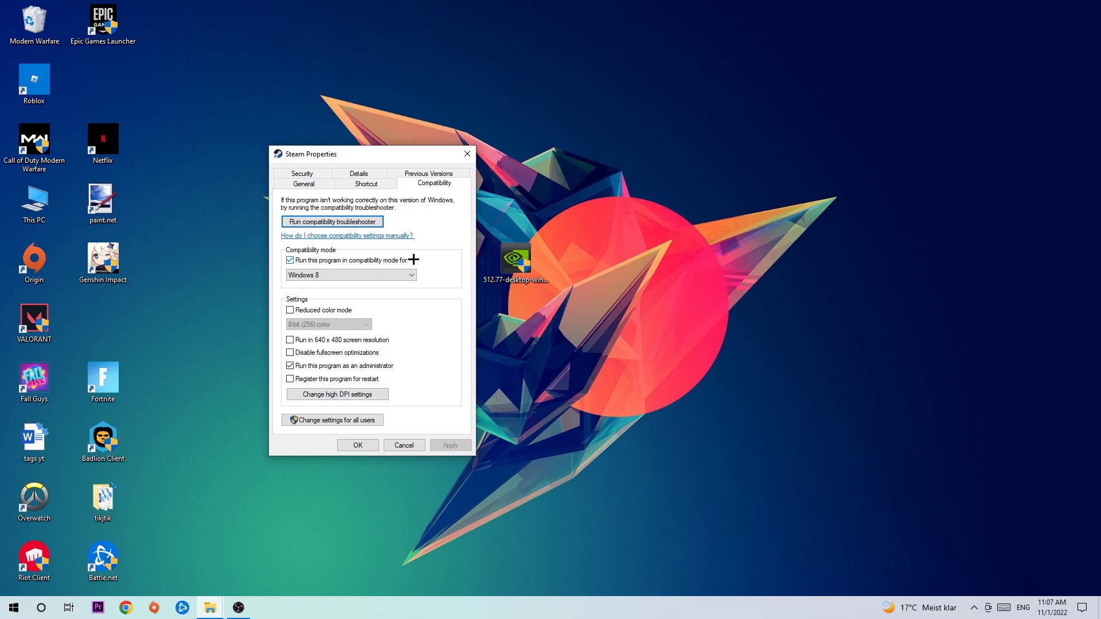
left_click(399, 275)
left_click(355, 445)
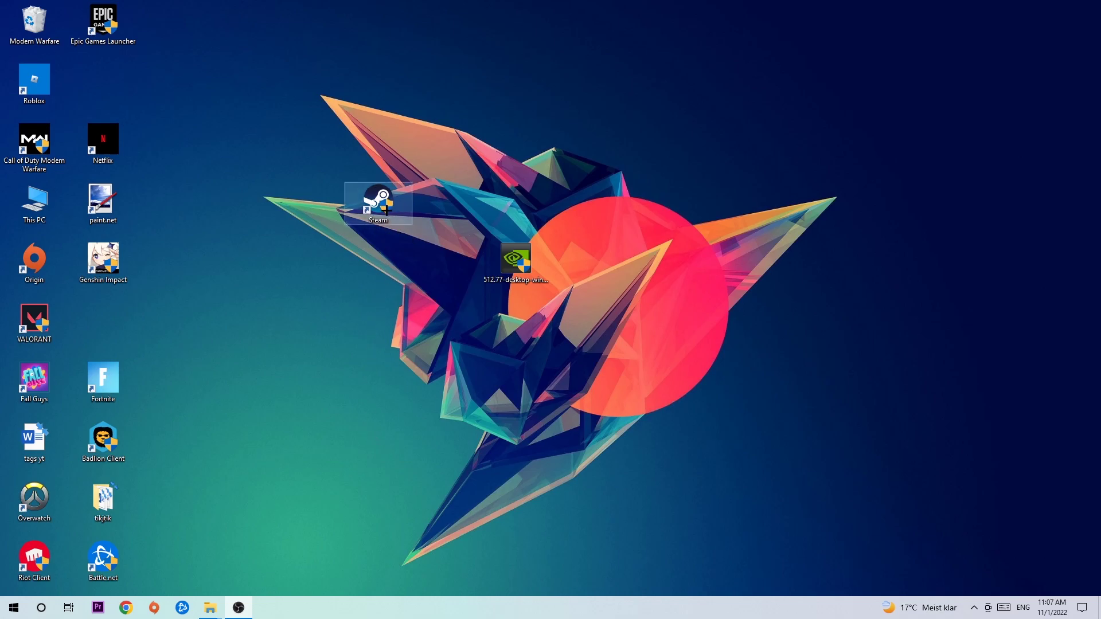
left_click_drag(386, 209, 383, 207)
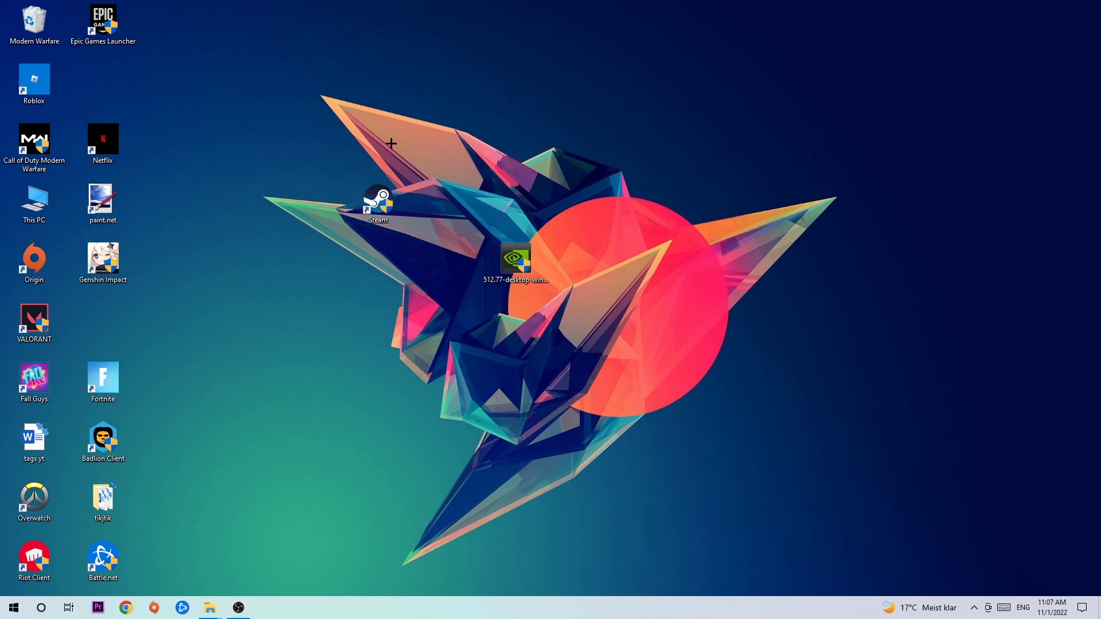